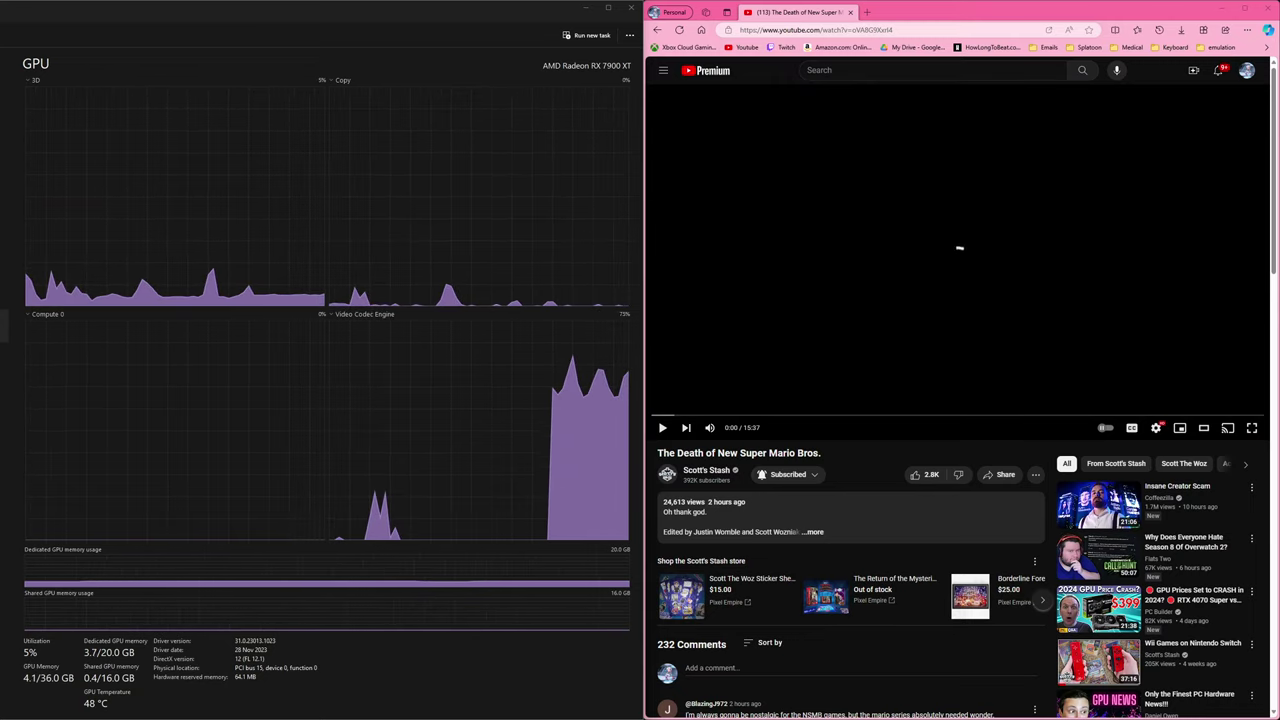
# Place the OBS Stats window over Task Manager's upper GPU graphs, beside the Video Codec graph.
pyautogui.moveTo(0, 312); pyautogui.dragTo(420, 141)
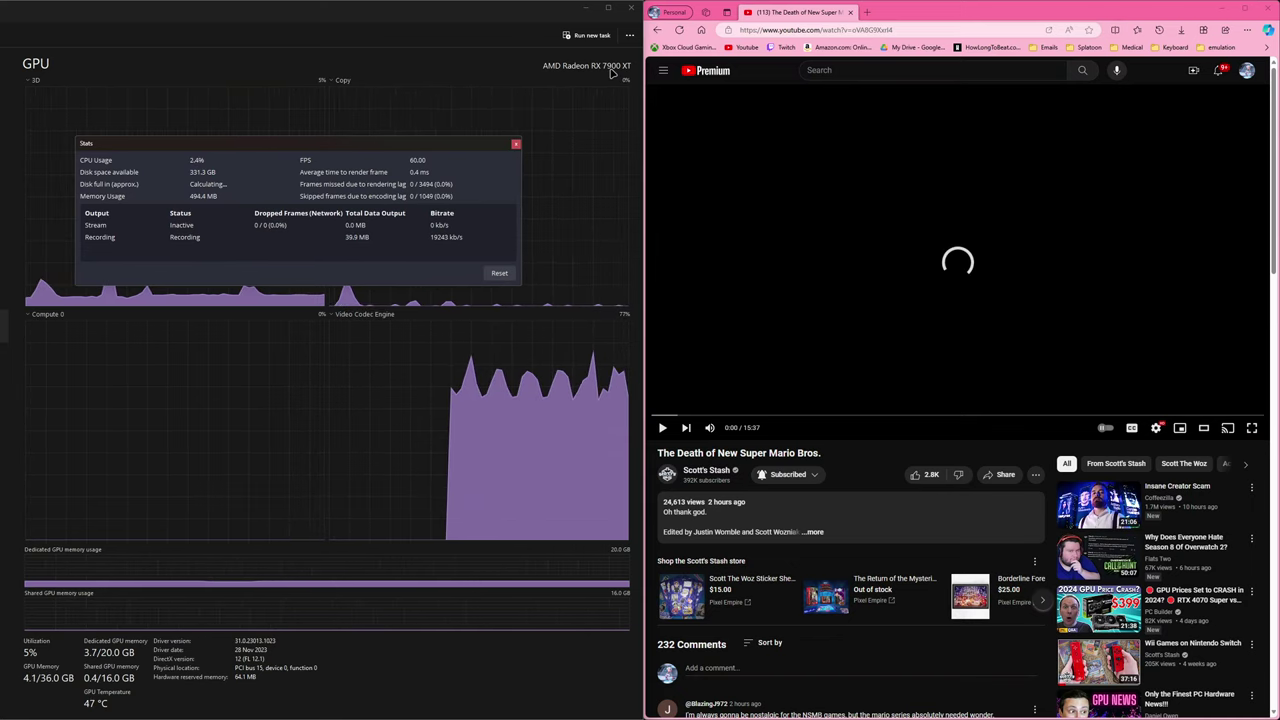
pyautogui.moveTo(421, 145); pyautogui.dragTo(388, 137)
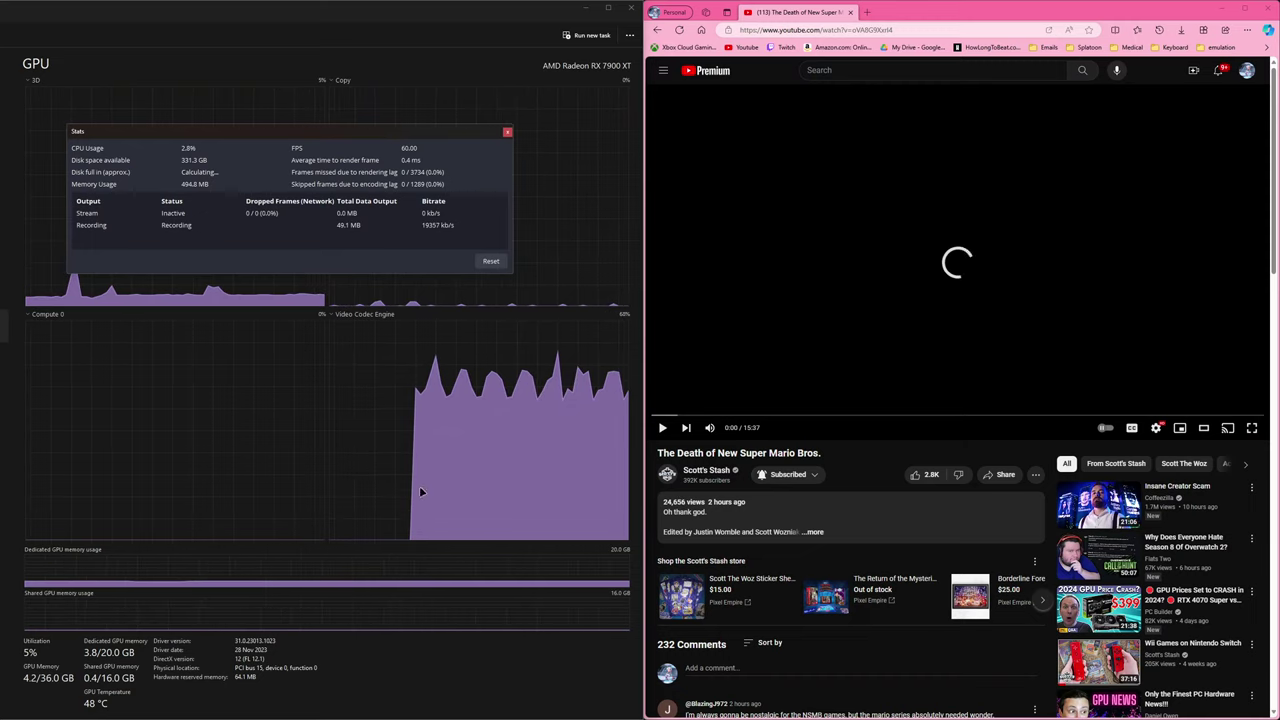
pyautogui.click(372, 315)
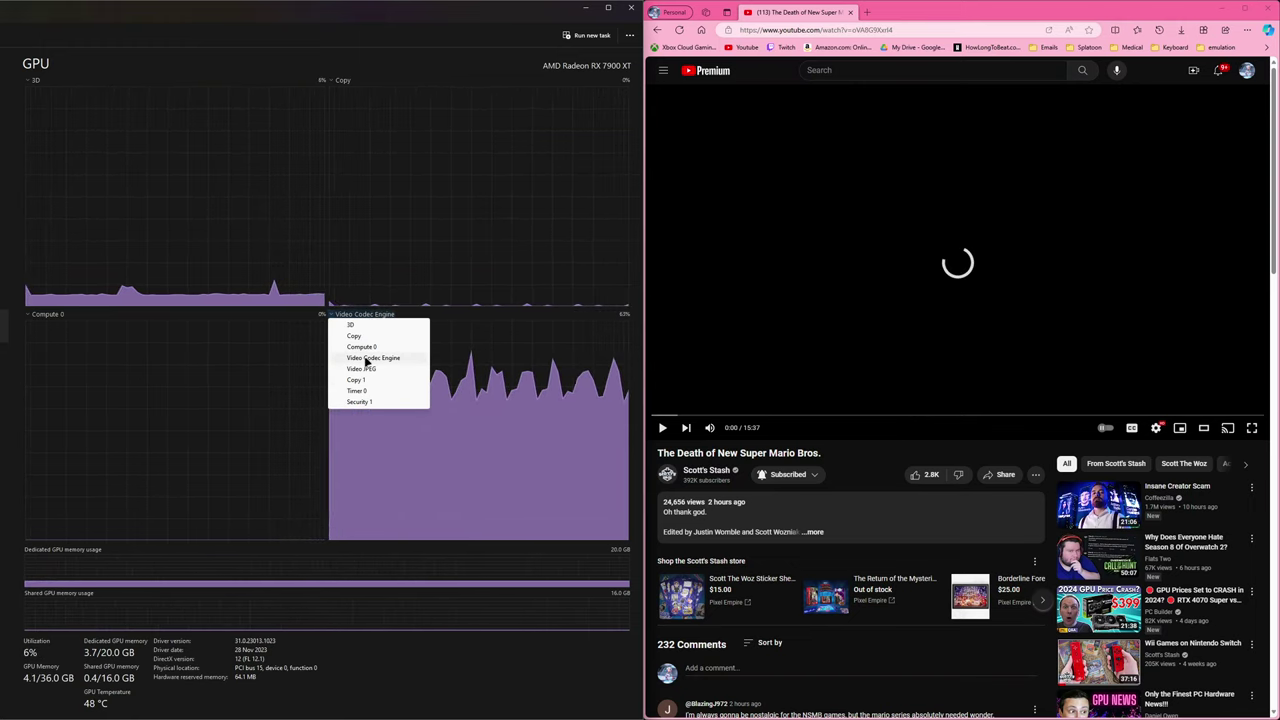
pyautogui.click(366, 316)
pyautogui.click(350, 315)
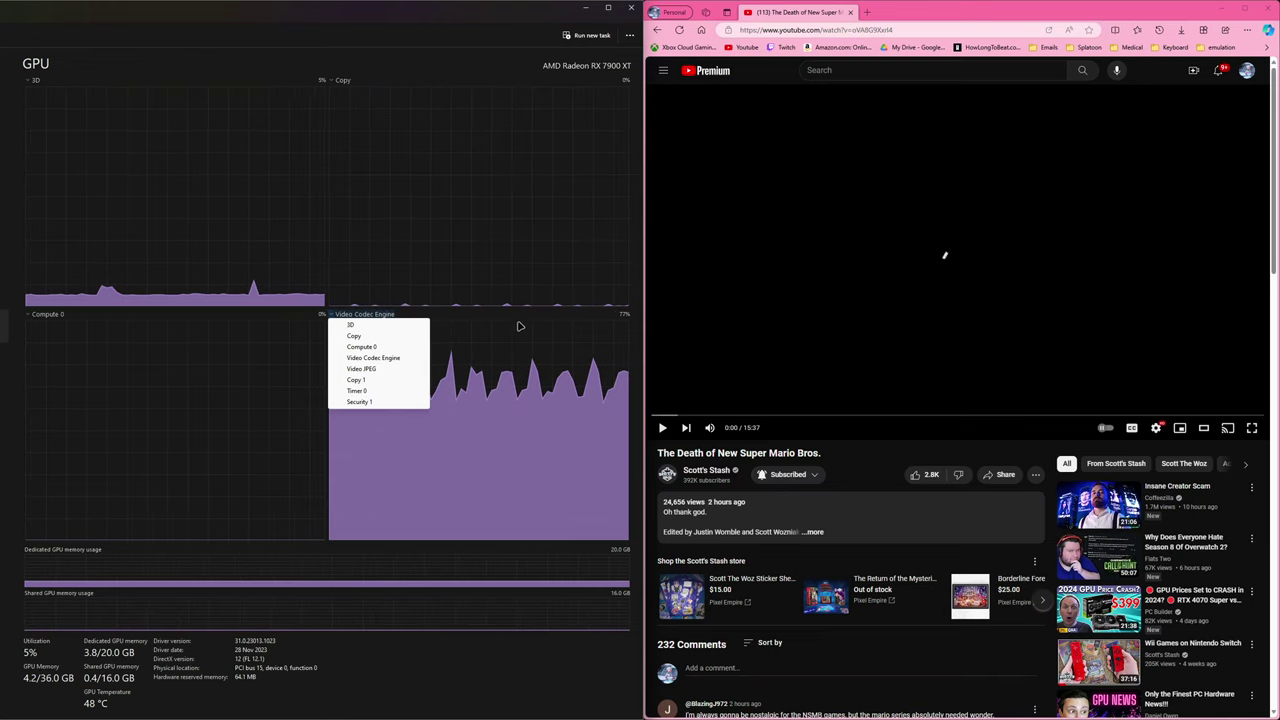
pyautogui.click(485, 318)
pyautogui.hotkey('alt', 'Tab')
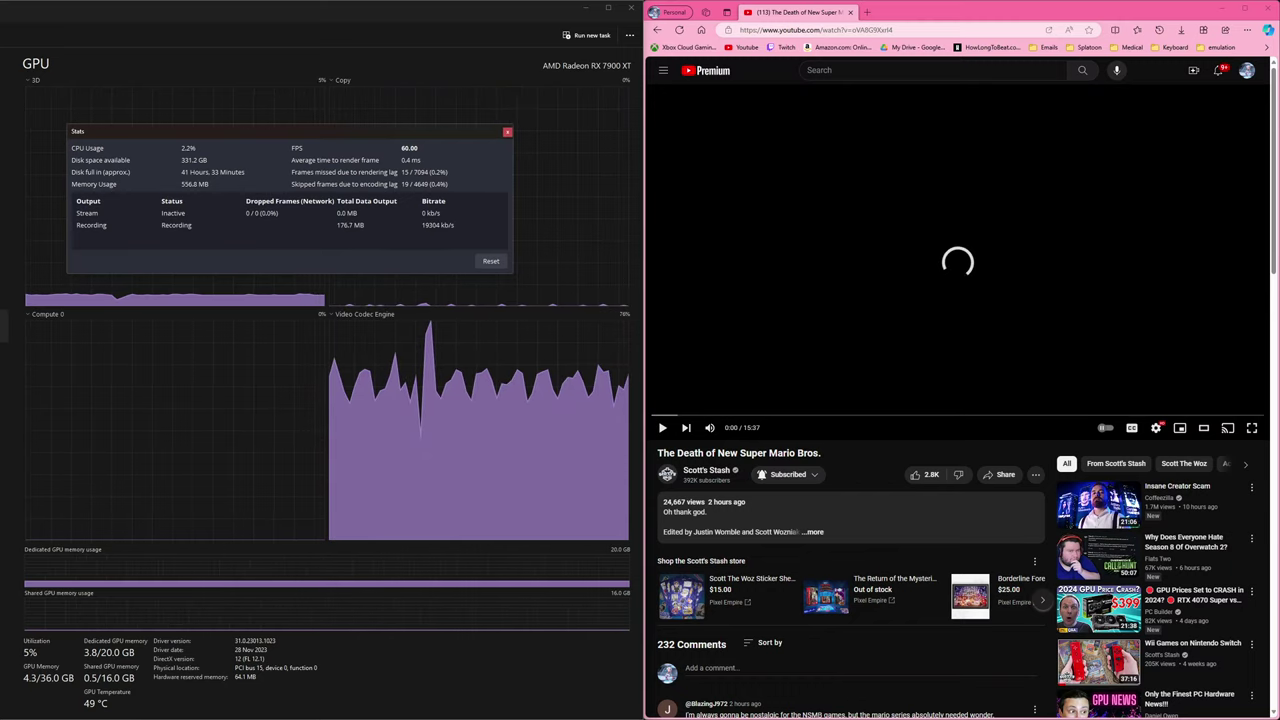
pyautogui.click(966, 254)
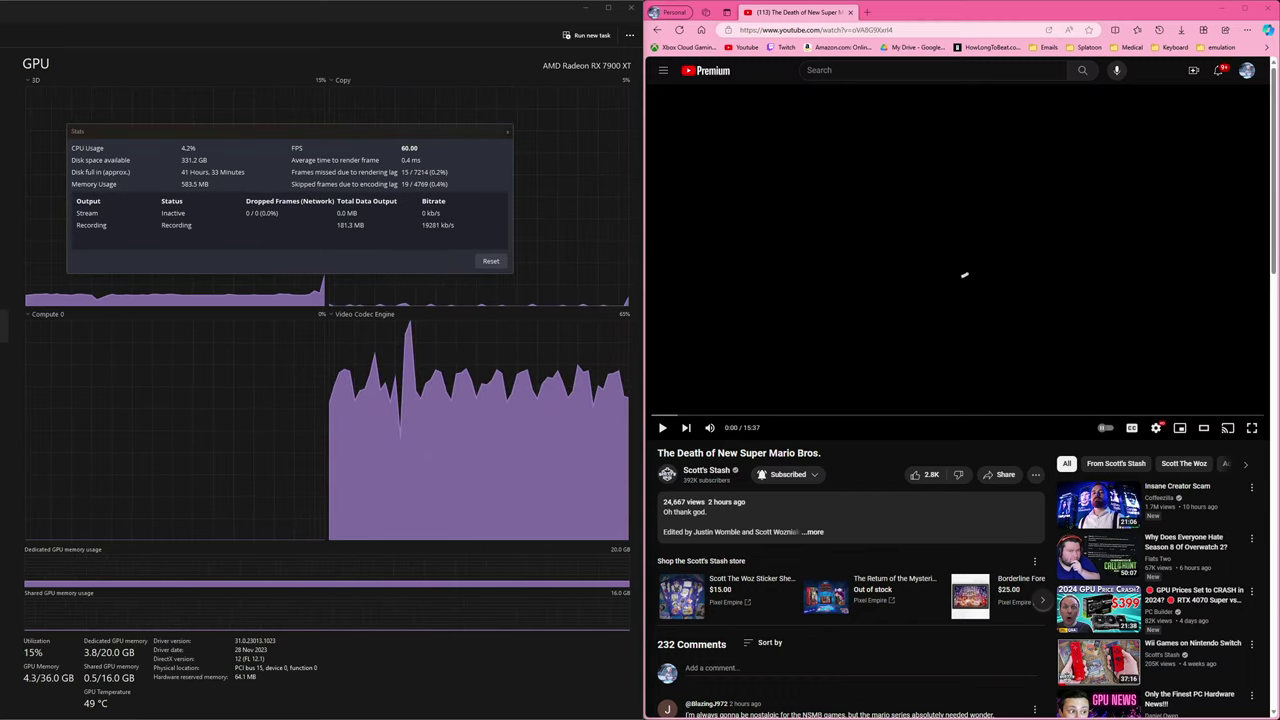
pyautogui.moveTo(0, 250); pyautogui.dragTo(843, 228)
pyautogui.click(723, 281)
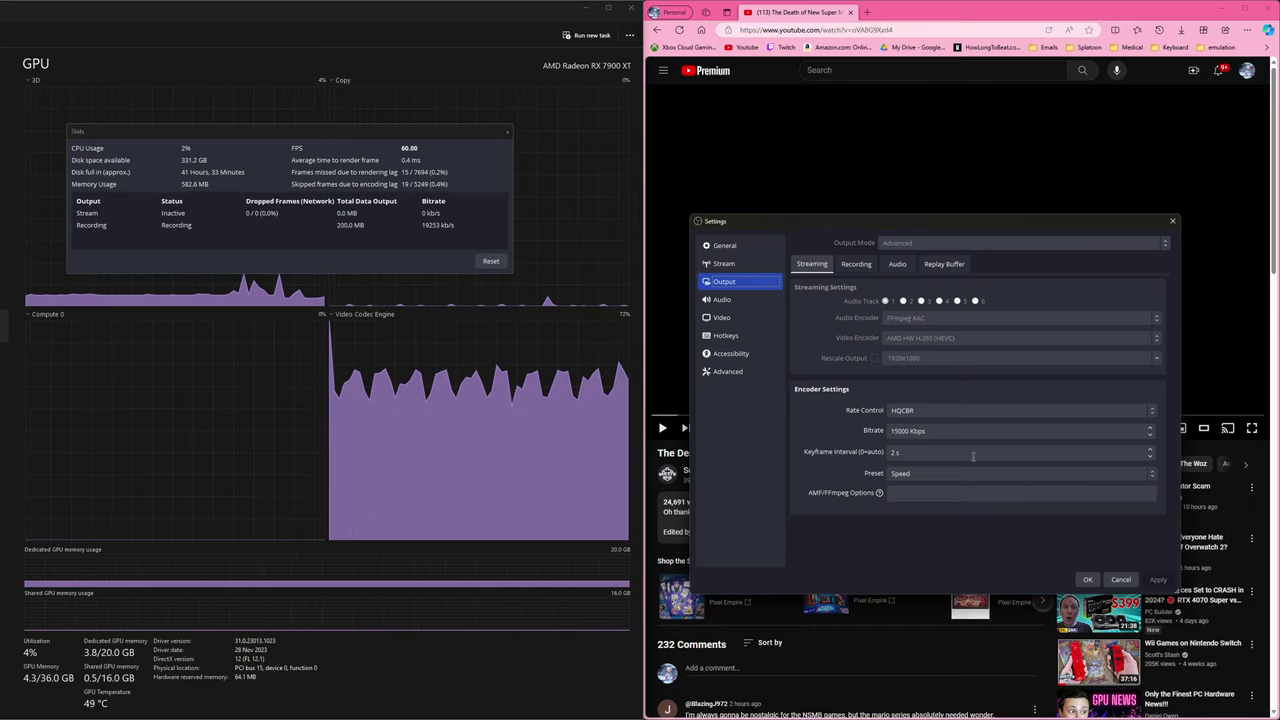
pyautogui.click(870, 267)
pyautogui.scroll(-3, 856, 441)
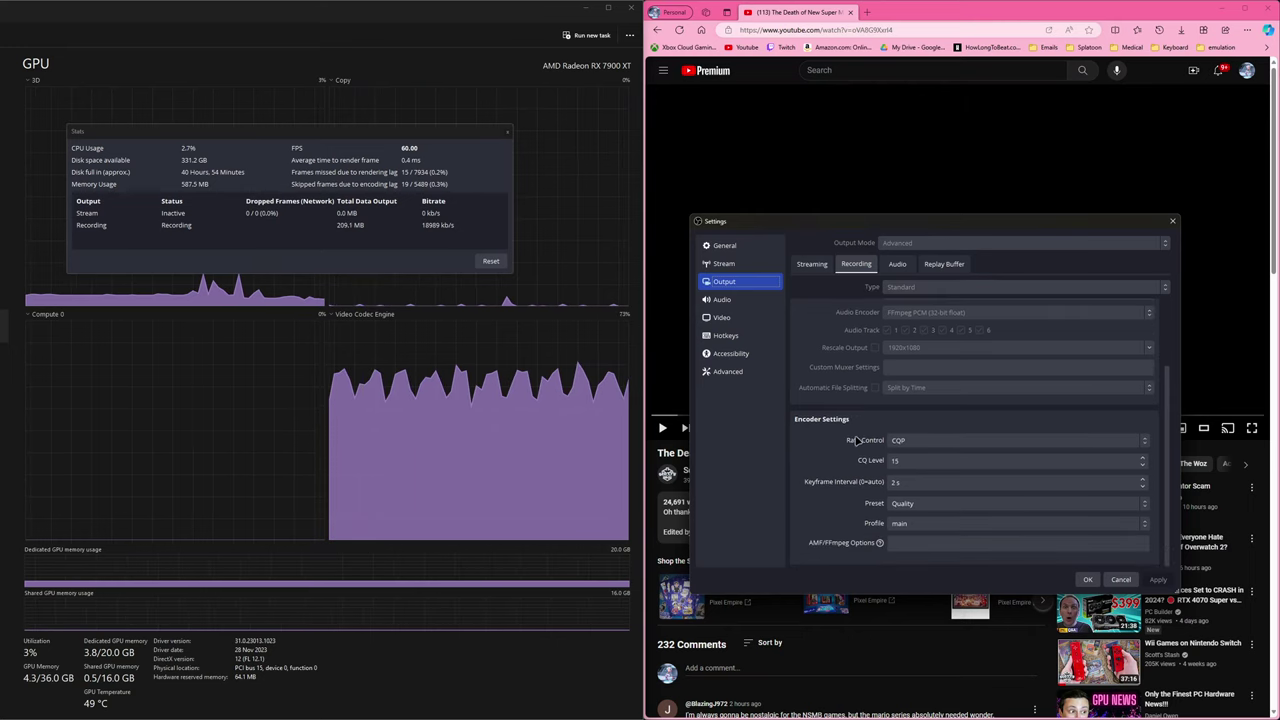
pyautogui.scroll(3, 856, 441)
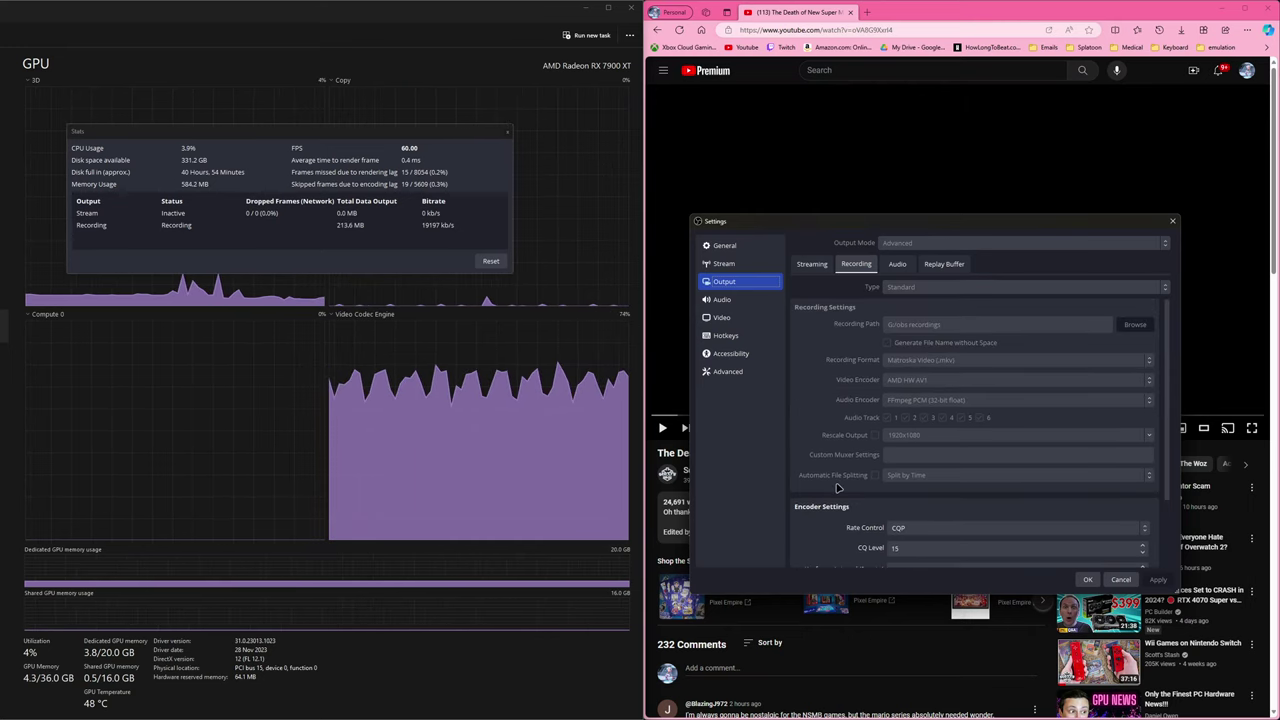
pyautogui.scroll(-3, 1172, 369)
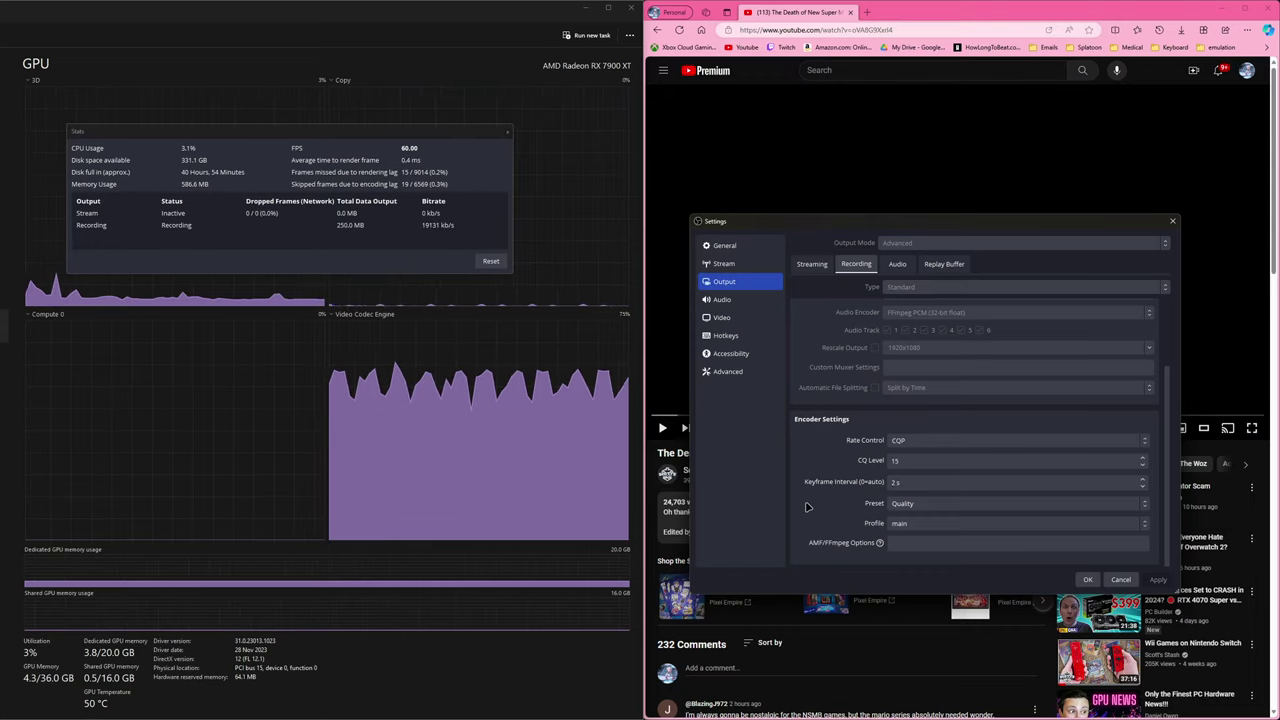
pyautogui.click(812, 264)
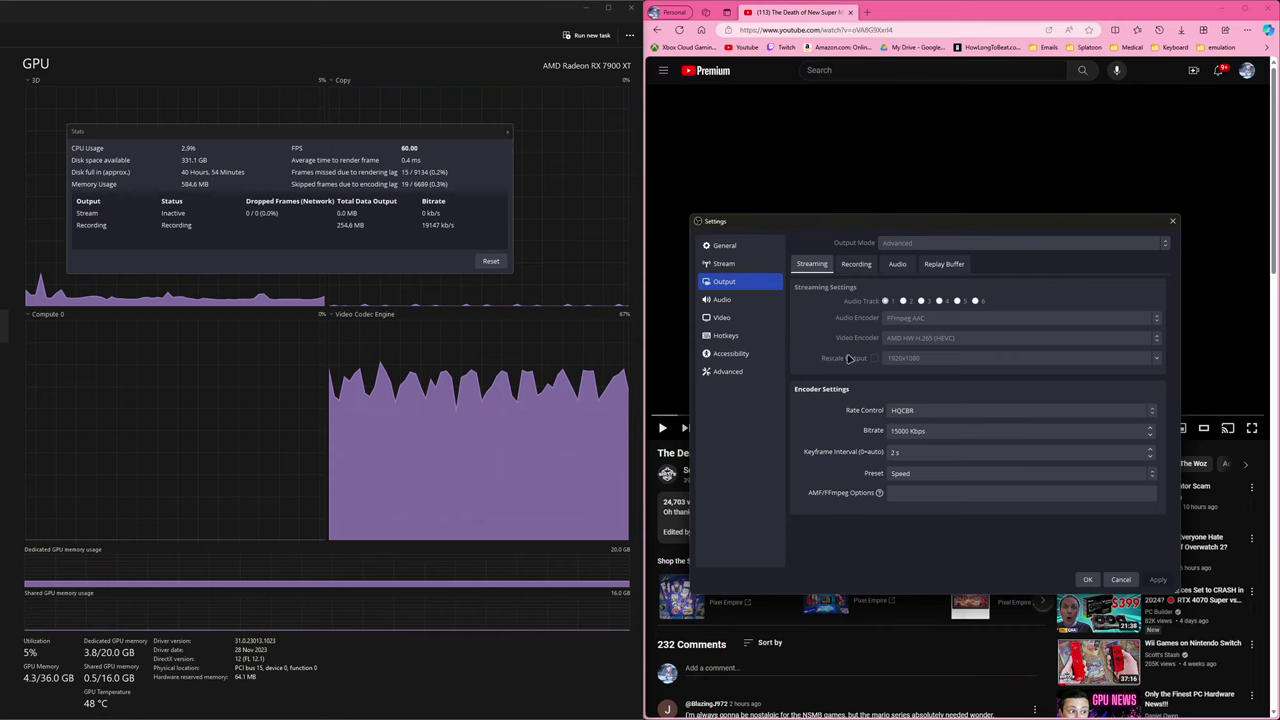
pyautogui.click(915, 411)
pyautogui.click(915, 411)
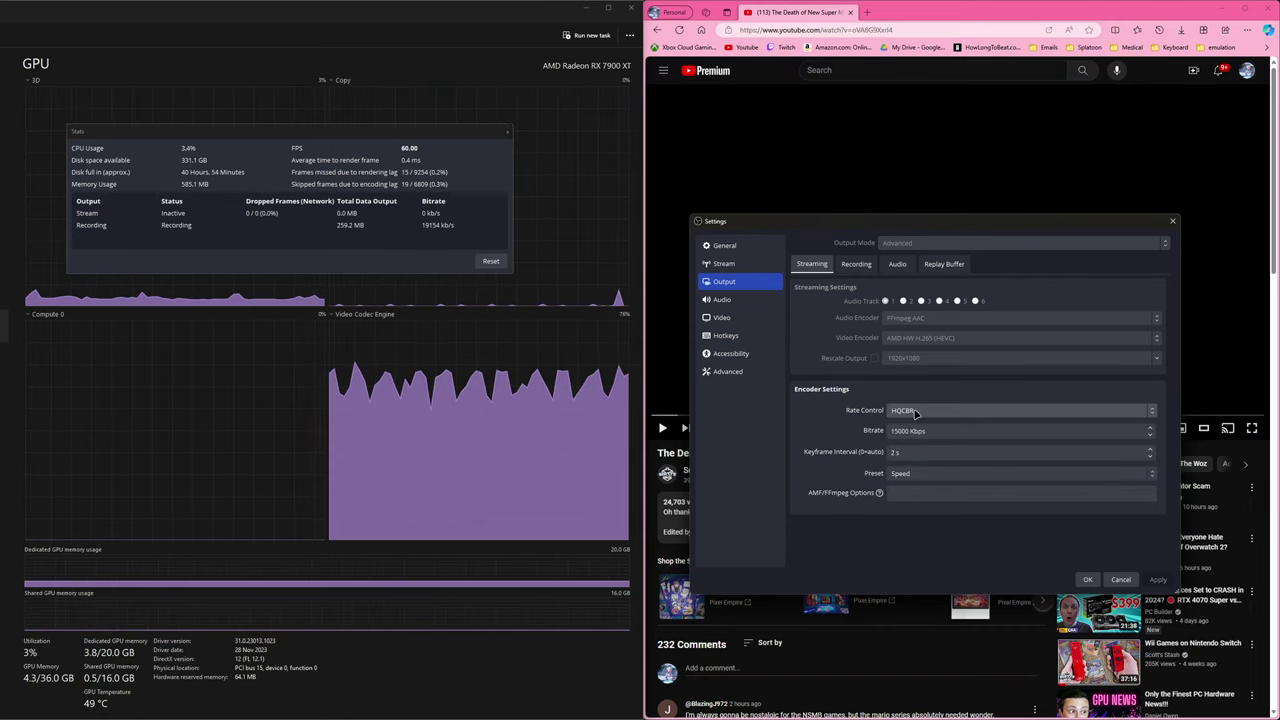
pyautogui.click(915, 411)
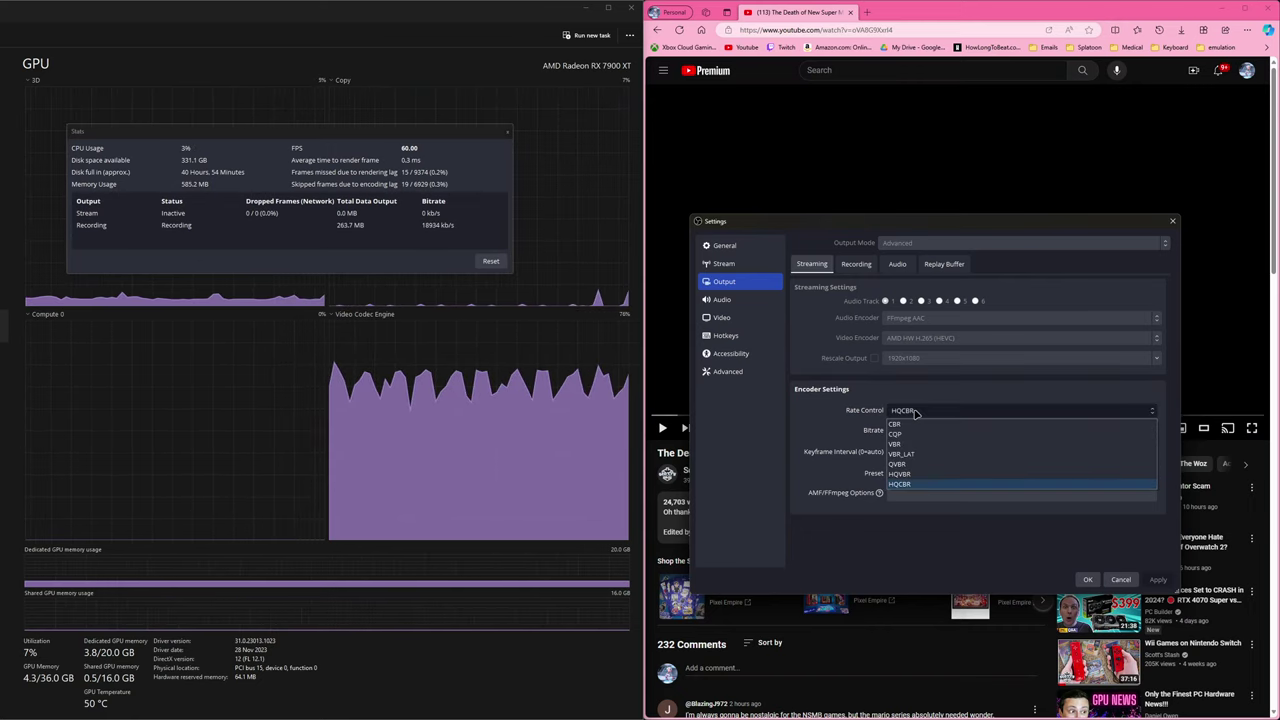
pyautogui.click(915, 411)
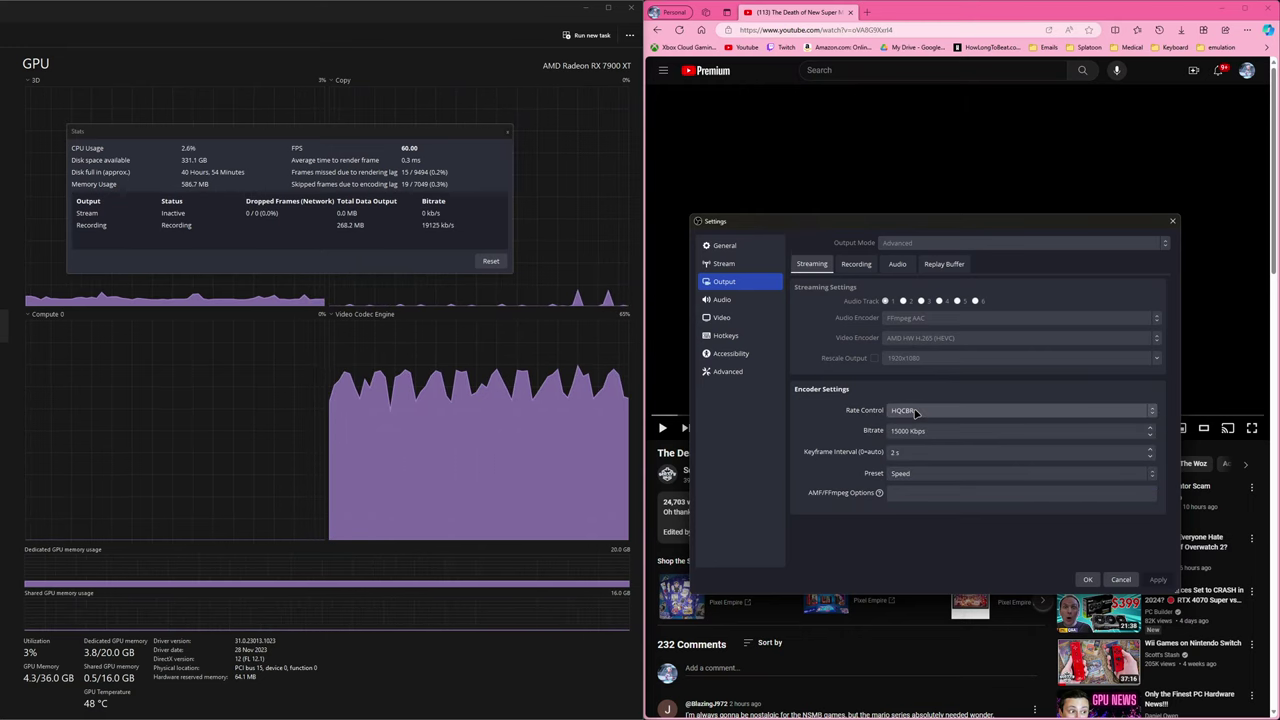
pyautogui.click(1088, 579)
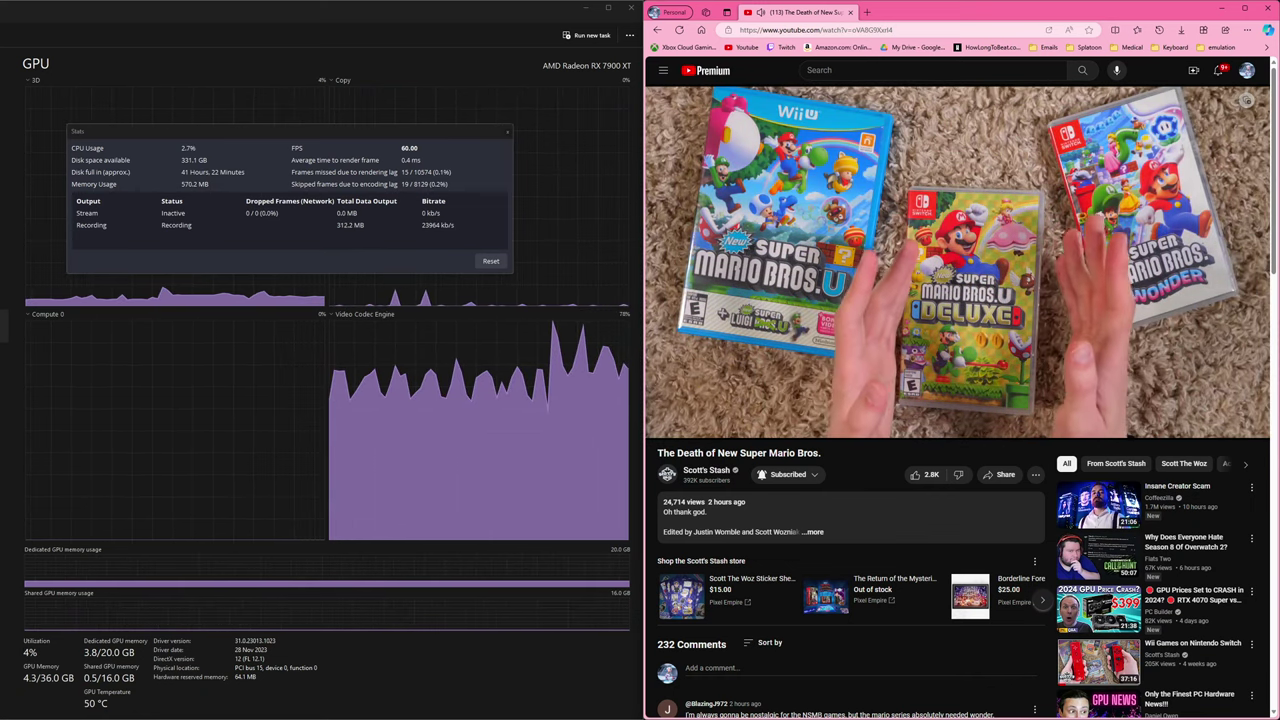
# Play the YouTube video and switch the Compute 0 GPU graph to track Video JPEG.
pyautogui.moveTo(768, 292)
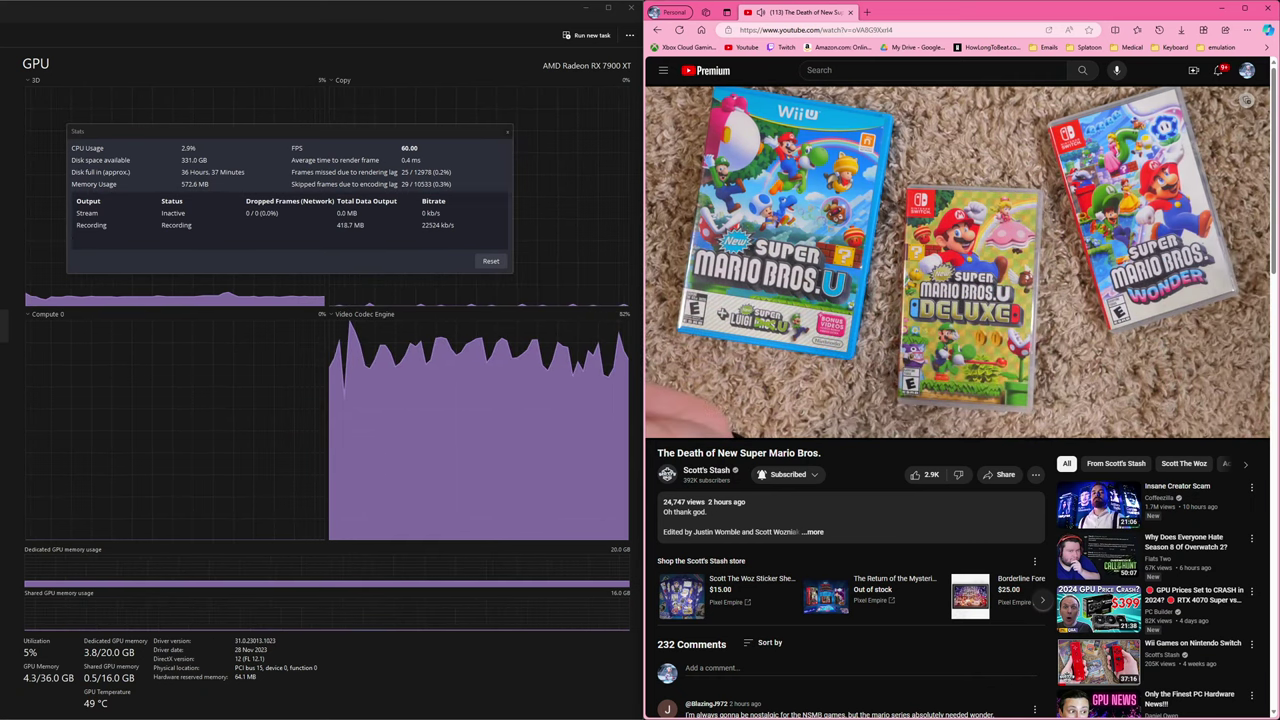
pyautogui.click(45, 314)
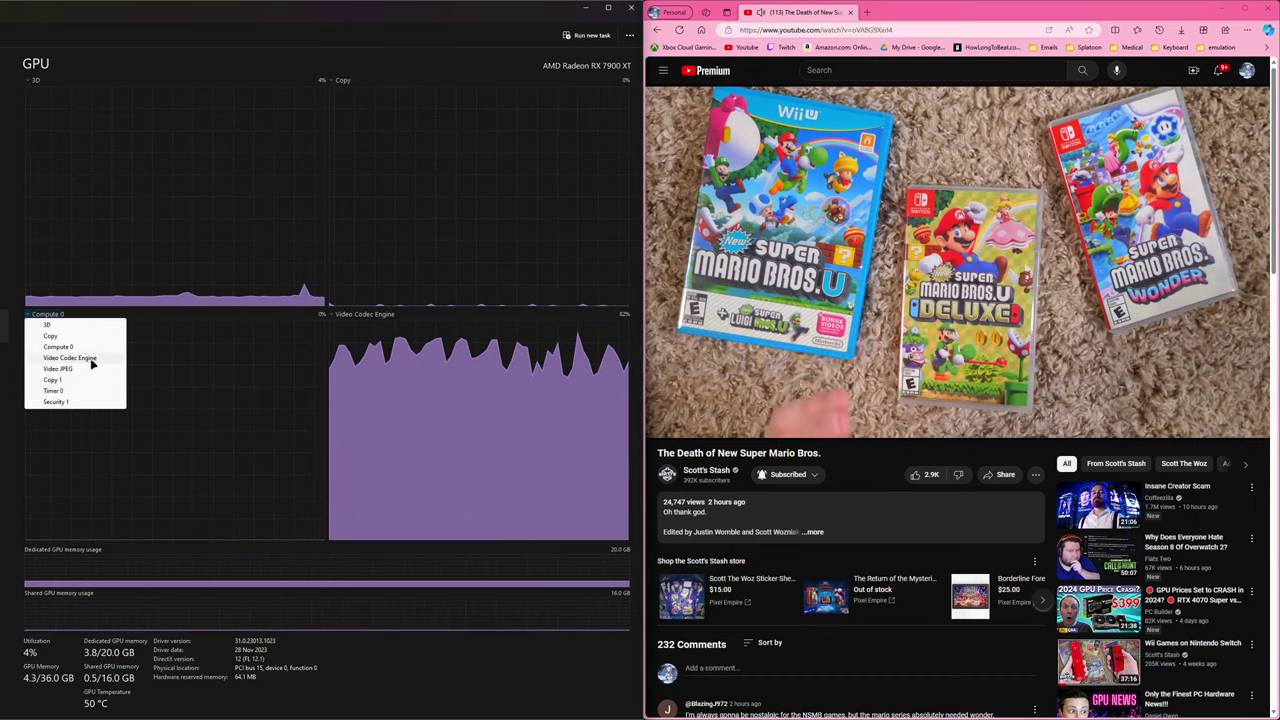
pyautogui.click(93, 369)
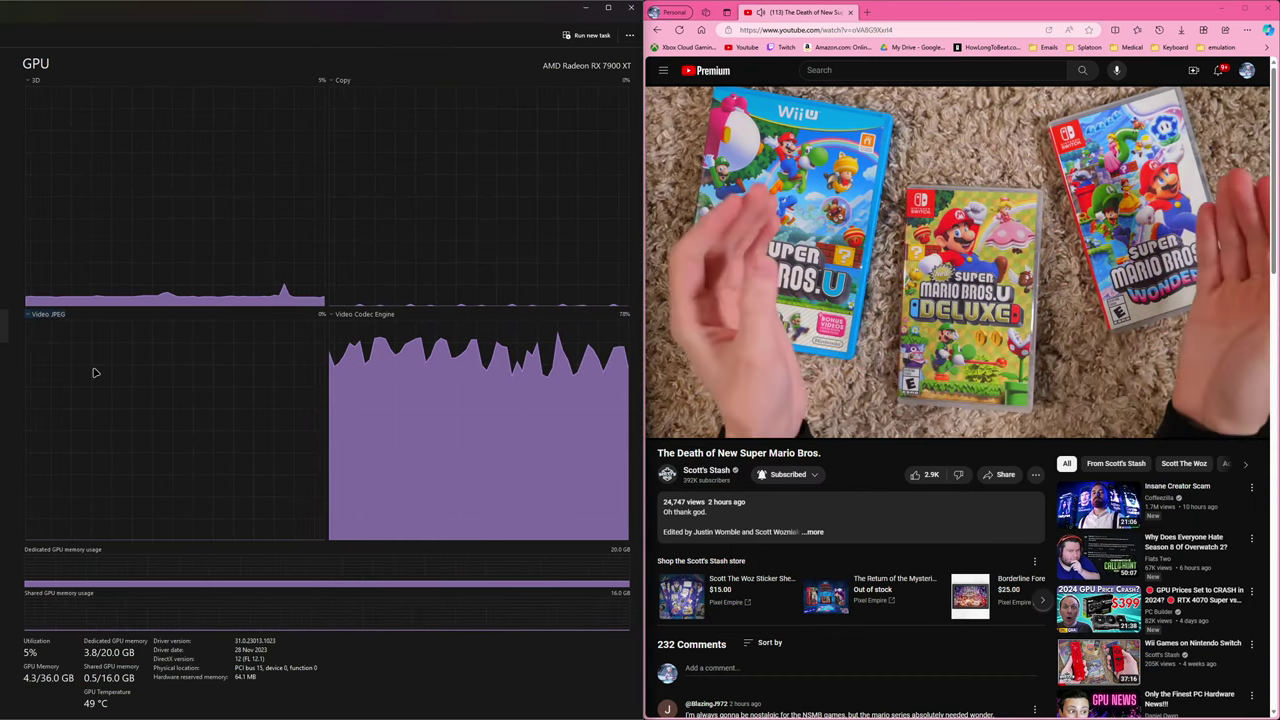
pyautogui.click(45, 314)
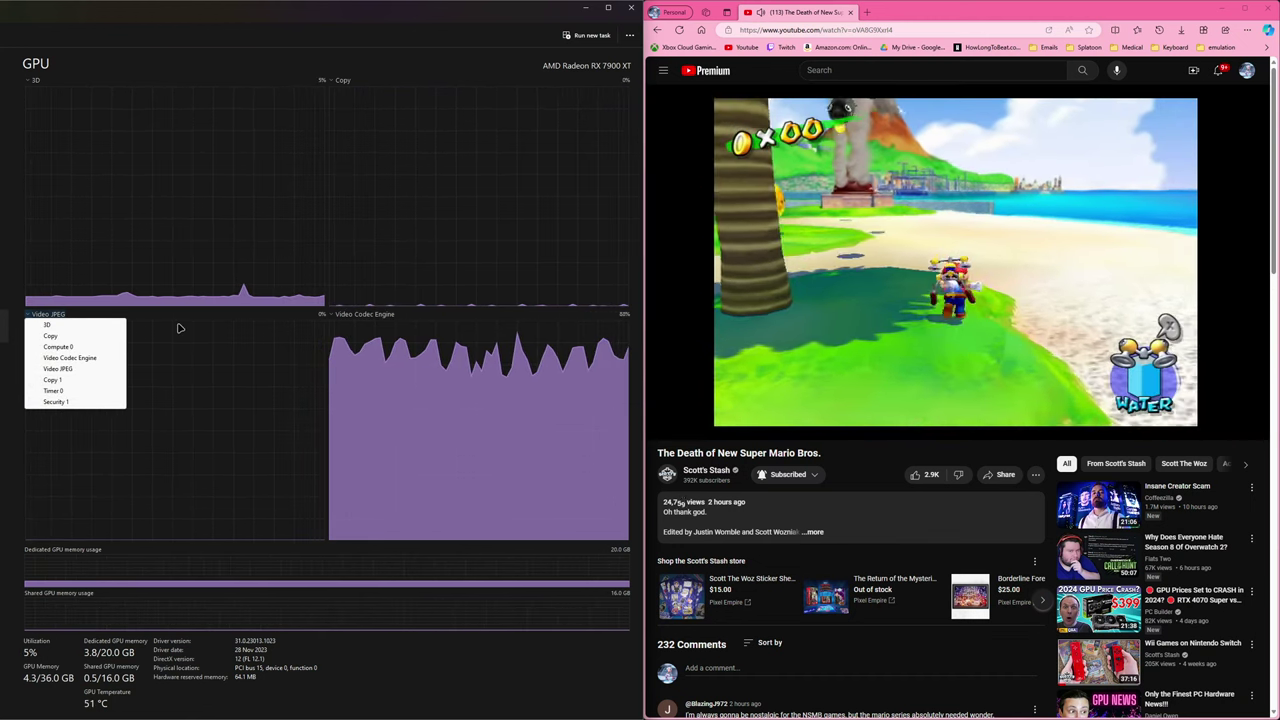
# Keep Video JPEG selected, then switch to YouTube and back to Task Manager's GPU page.
pyautogui.click(176, 329)
pyautogui.hotkey('alt', 'Tab')
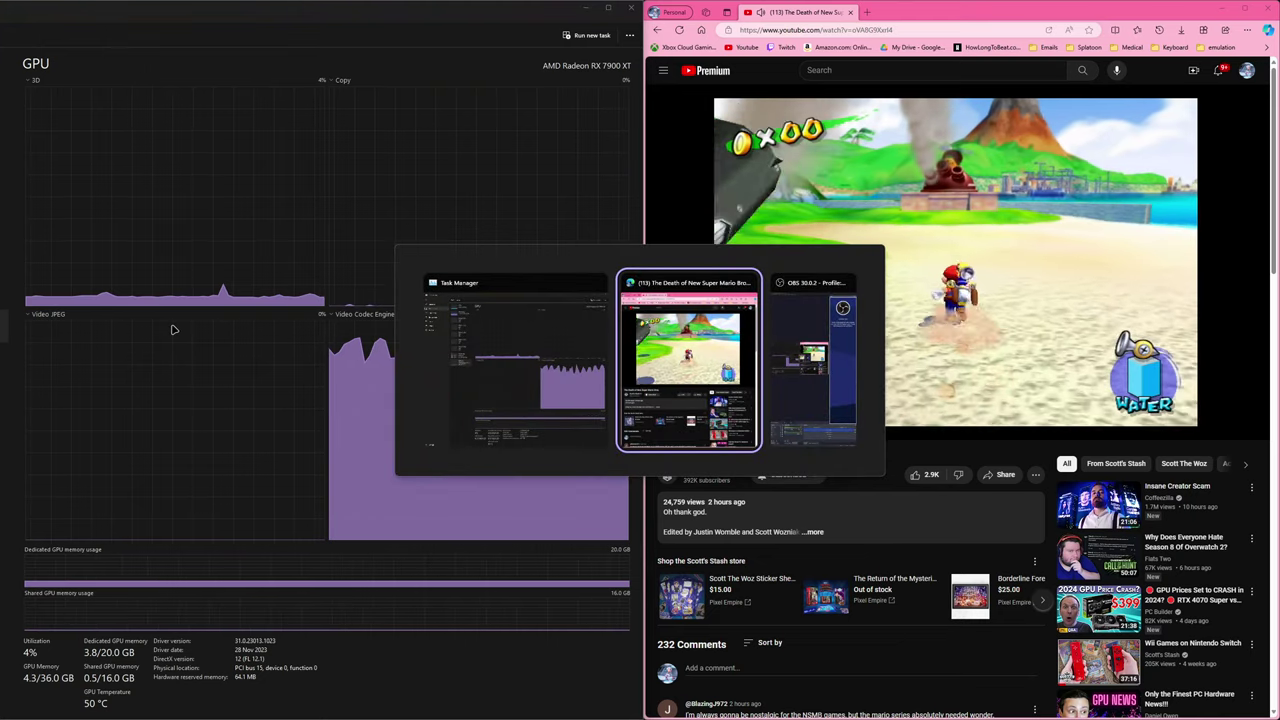
pyautogui.hotkey('alt', 'Tab')
pyautogui.hotkey('alt', 'Tab')
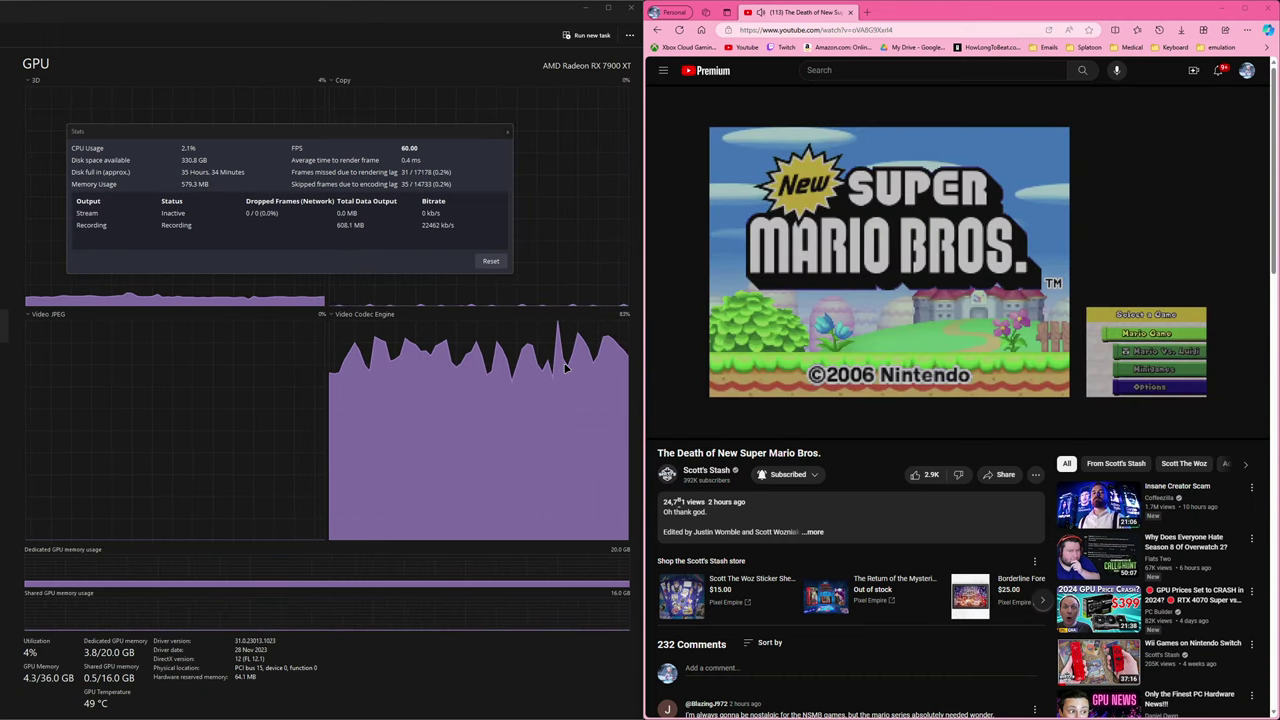
# Pause the video and open Edge's Manage extensions page, scrolling through the installed extensions.
pyautogui.click(898, 205)
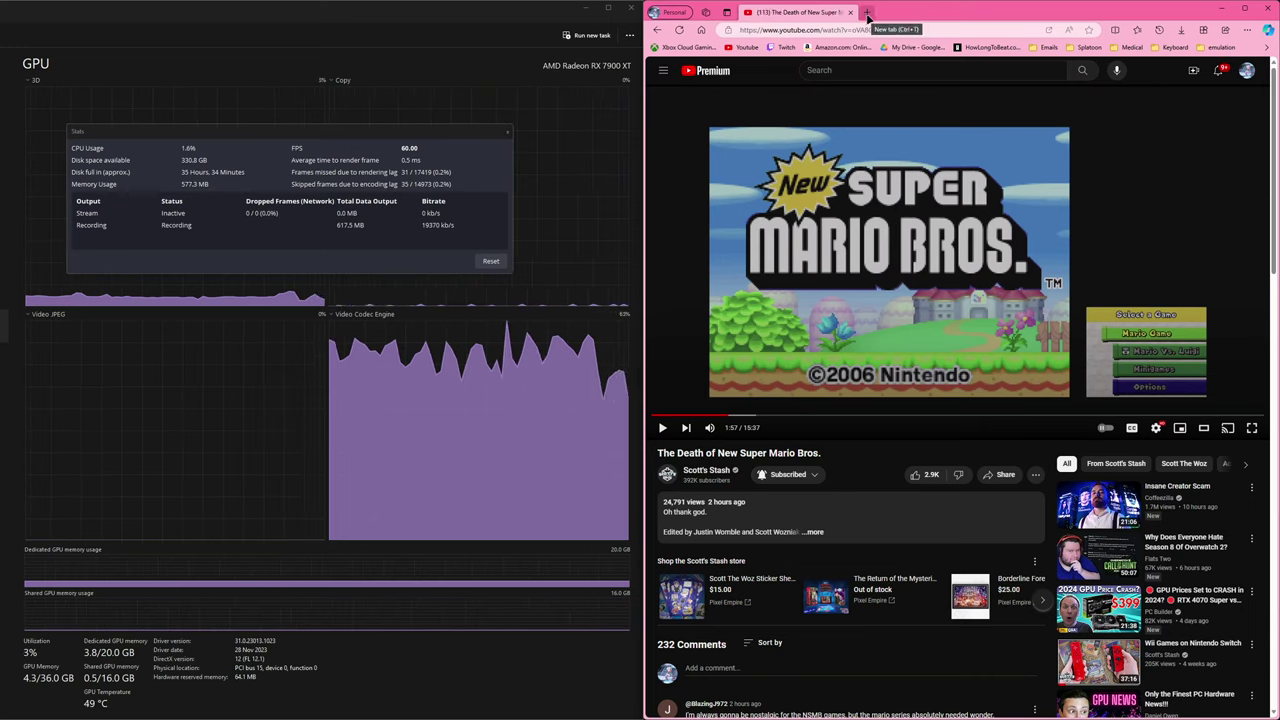
pyautogui.click(1247, 29)
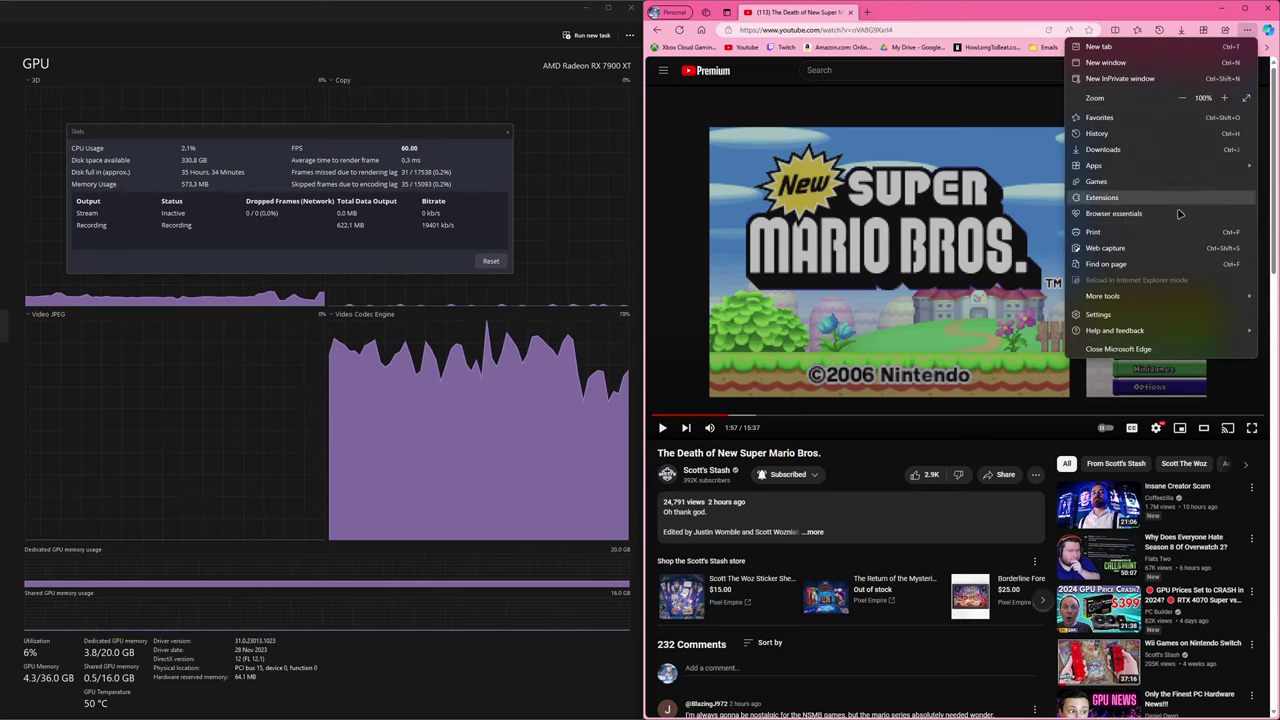
pyautogui.click(1246, 29)
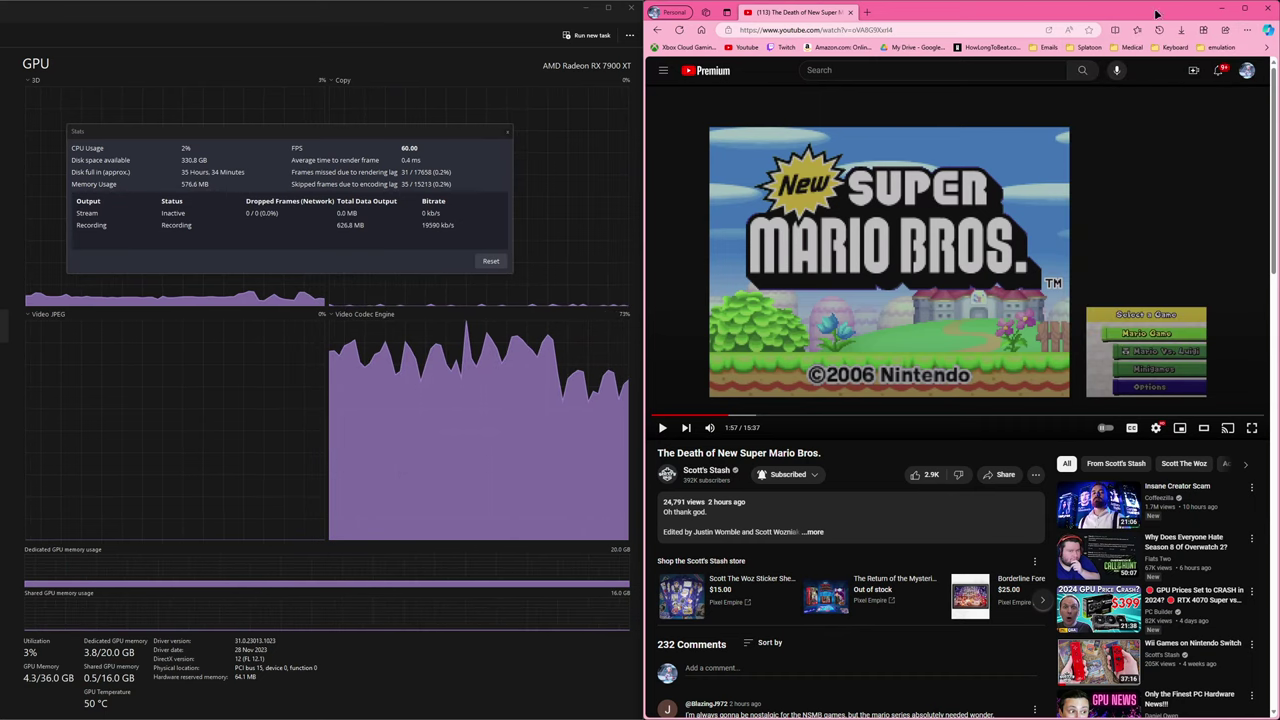
pyautogui.click(1246, 29)
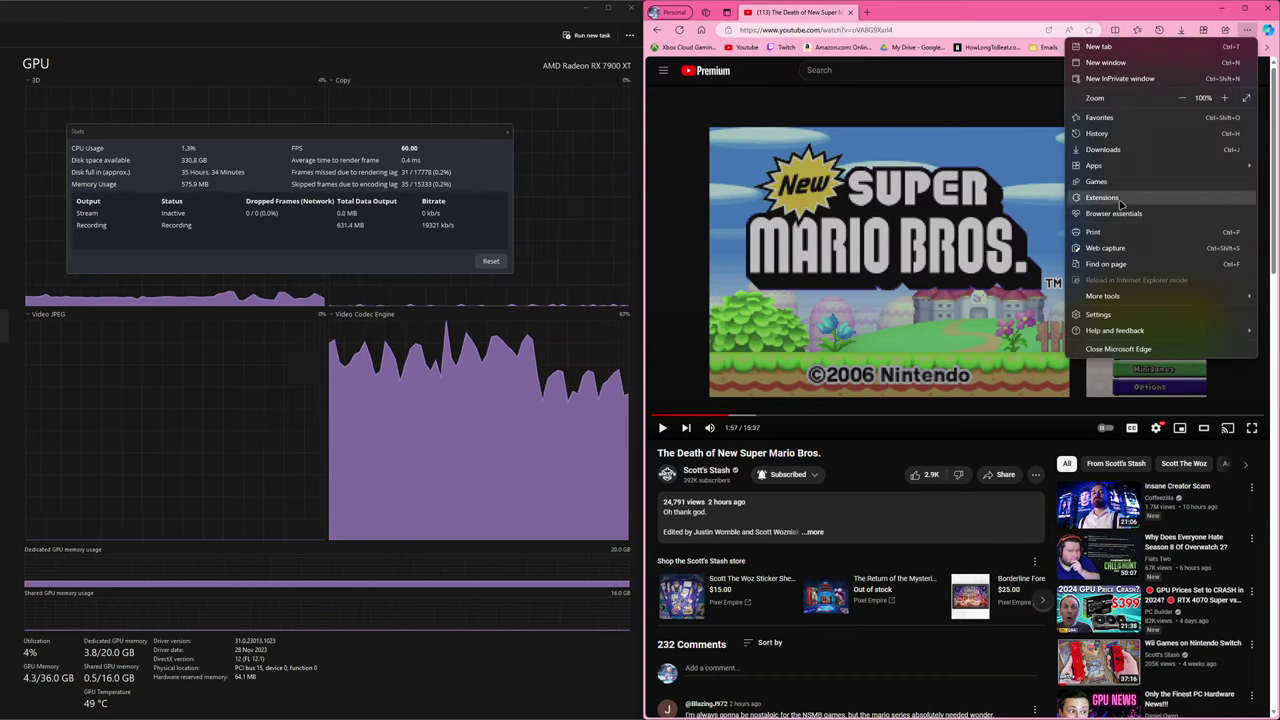
pyautogui.click(985, 203)
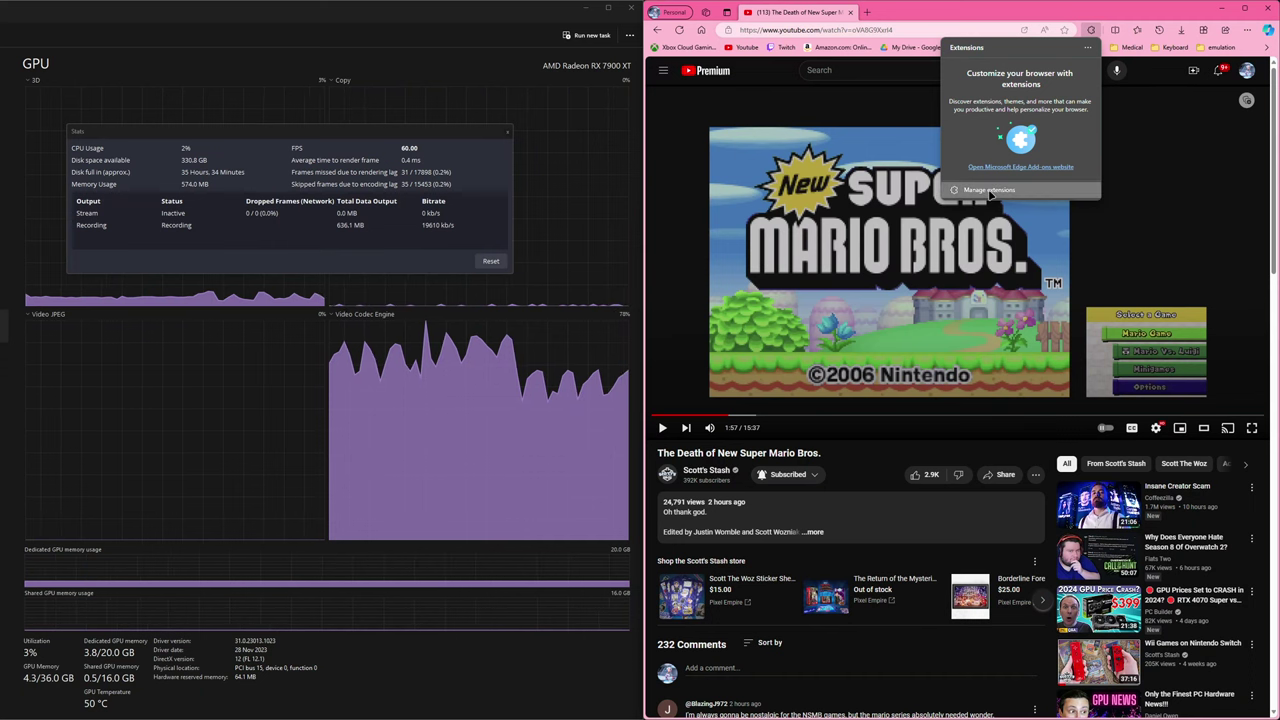
pyautogui.click(985, 192)
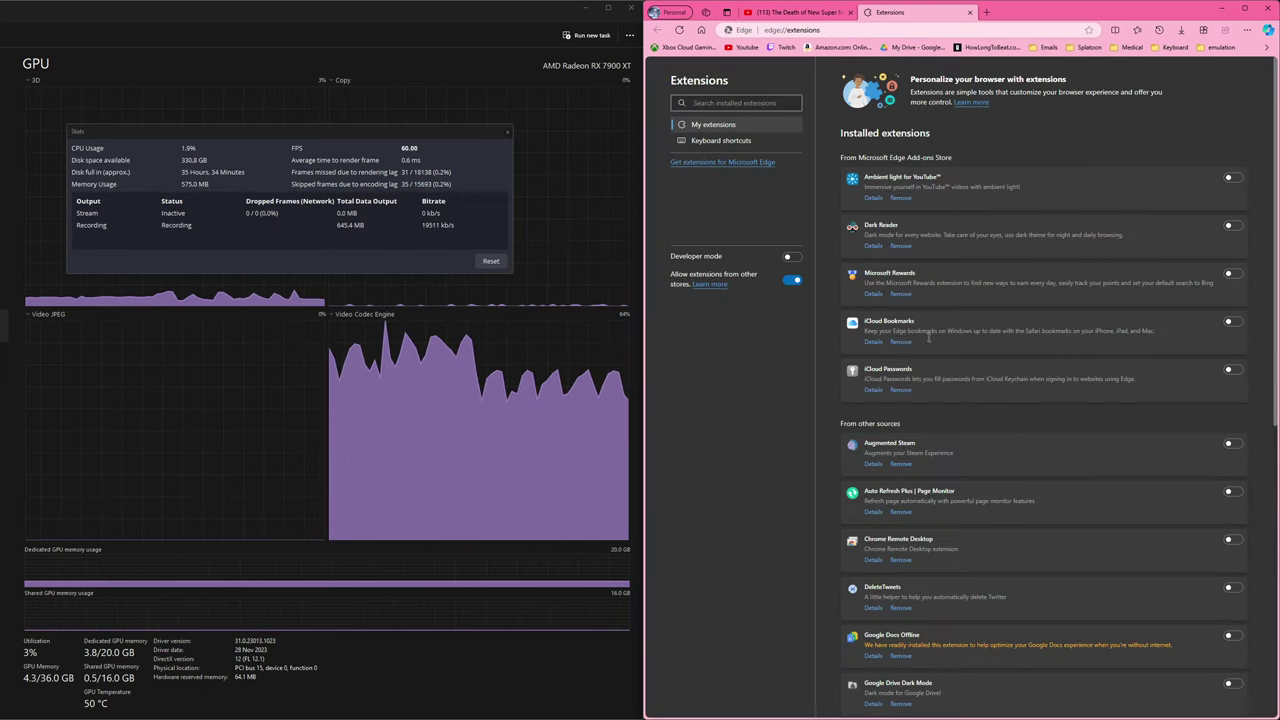
pyautogui.scroll(-2, 955, 407)
pyautogui.scroll(-4, 955, 407)
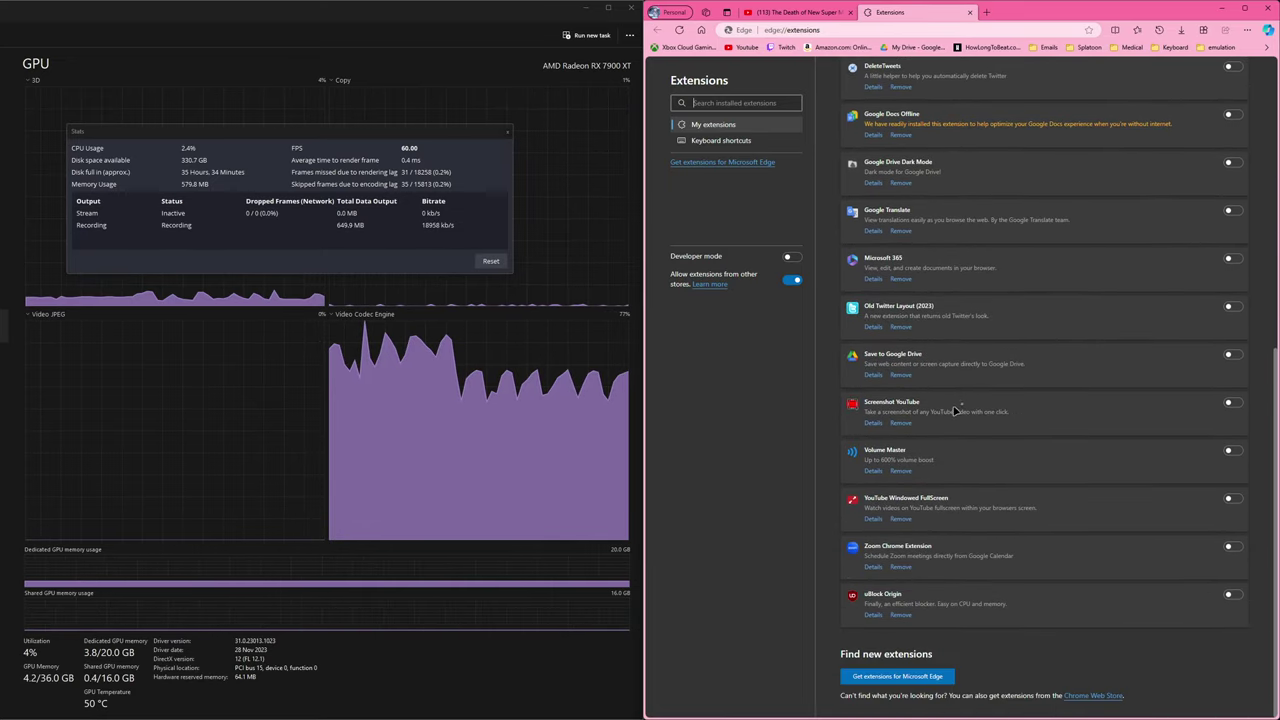
pyautogui.scroll(5, 966, 403)
pyautogui.scroll(2, 966, 403)
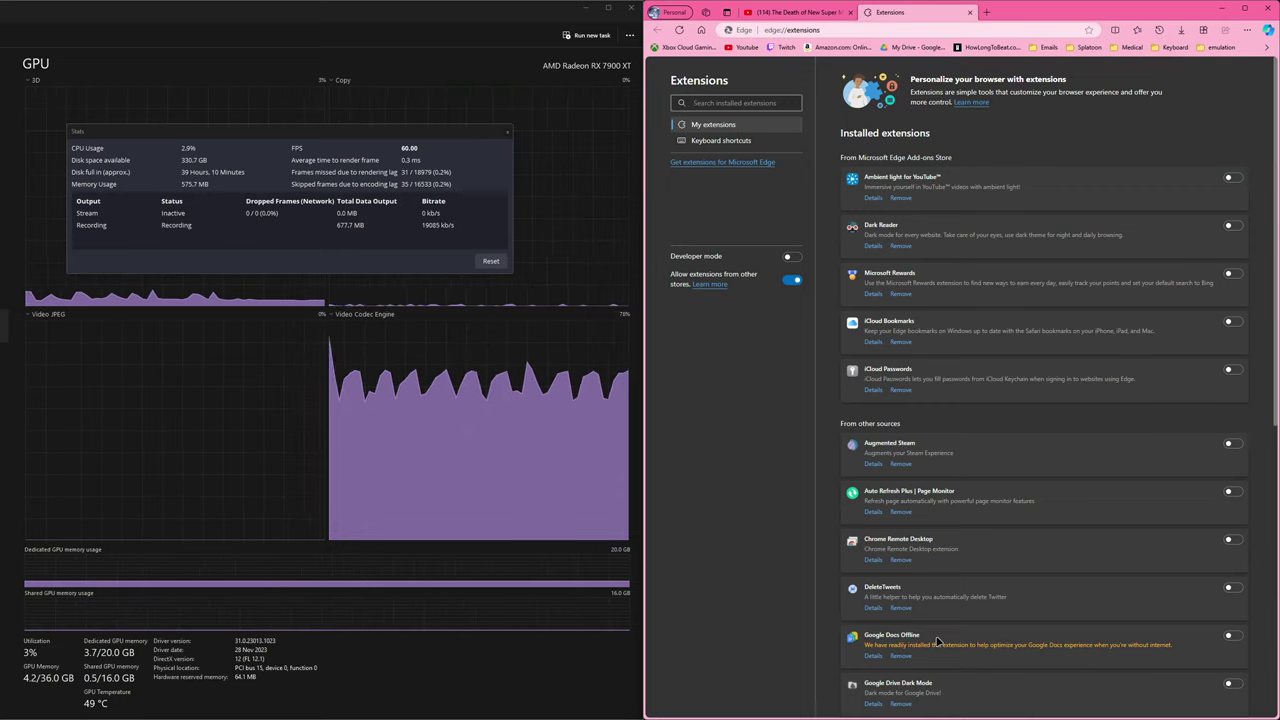
# Close the Extensions tab to return to the paused YouTube video.
pyautogui.click(970, 12)
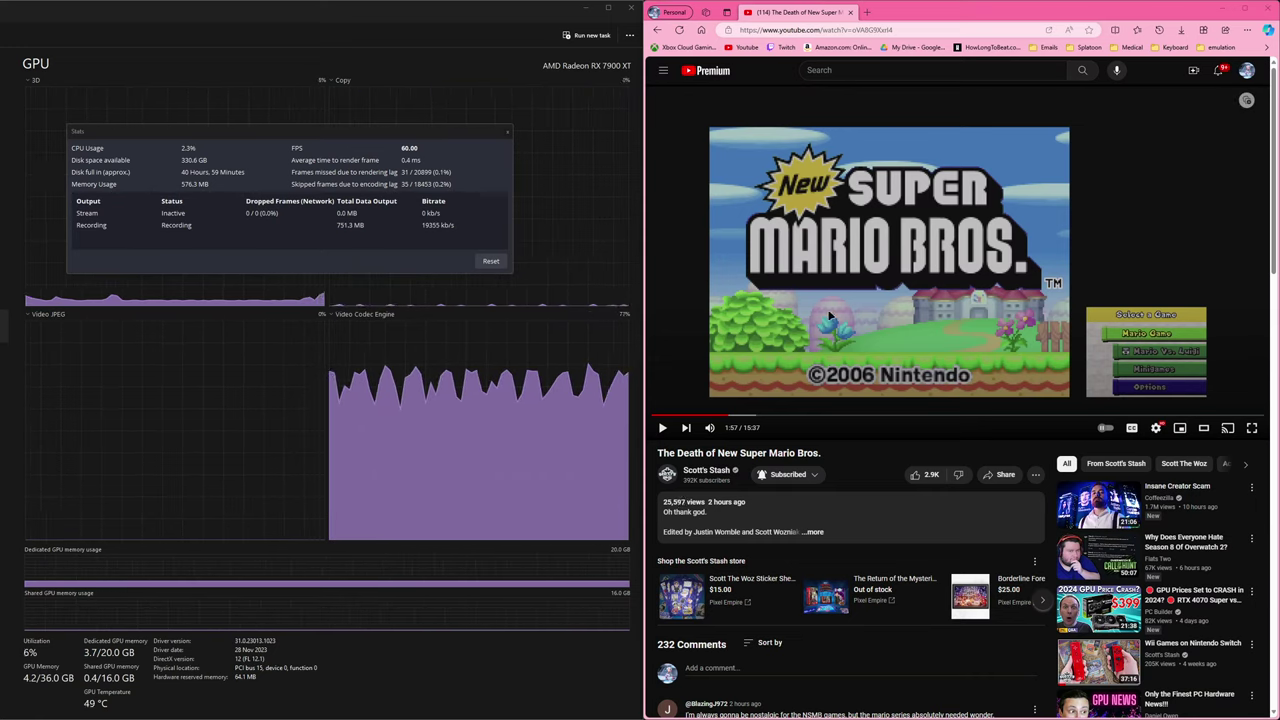
pyautogui.hotkey('alt', 'r')
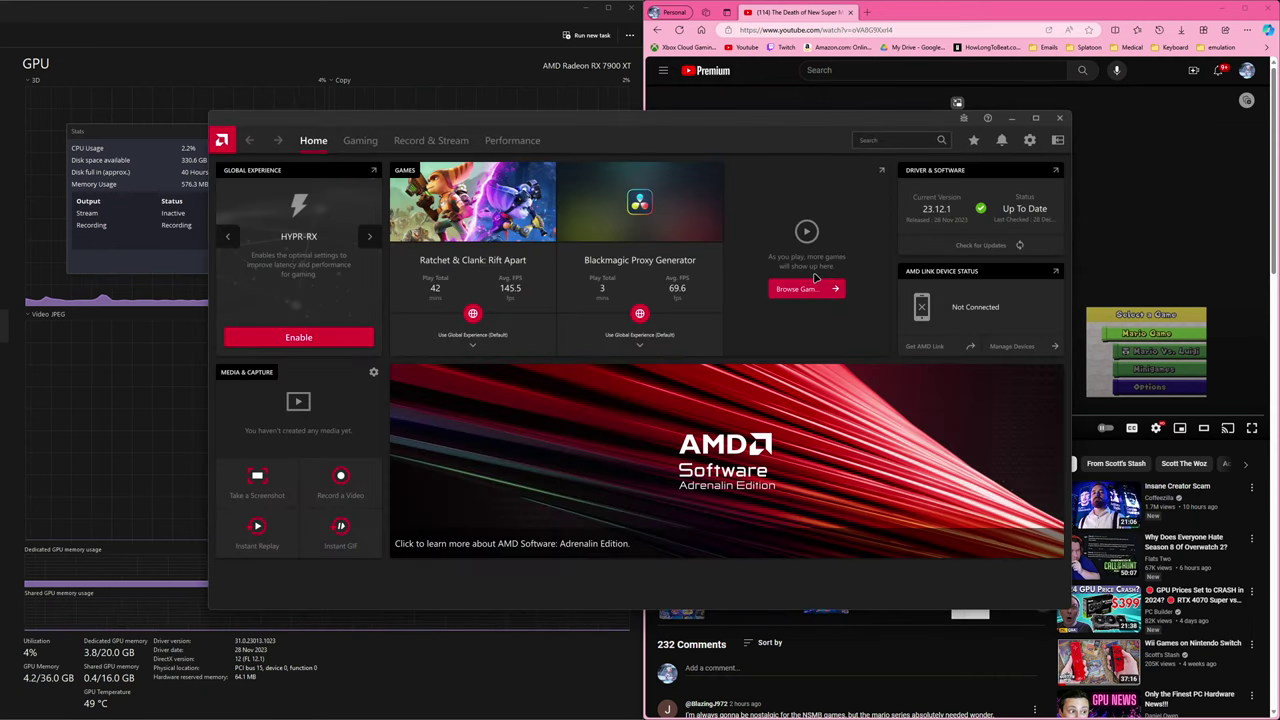
pyautogui.click(1028, 145)
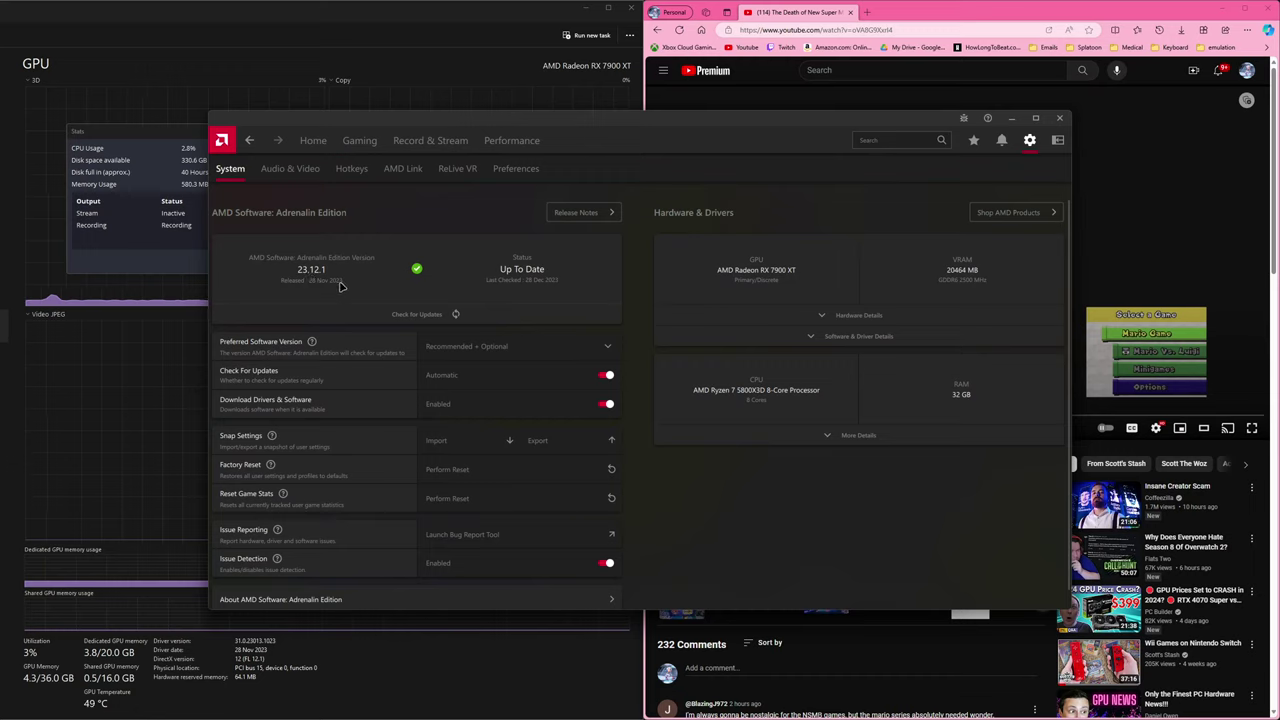
pyautogui.click(384, 318)
pyautogui.click(1059, 118)
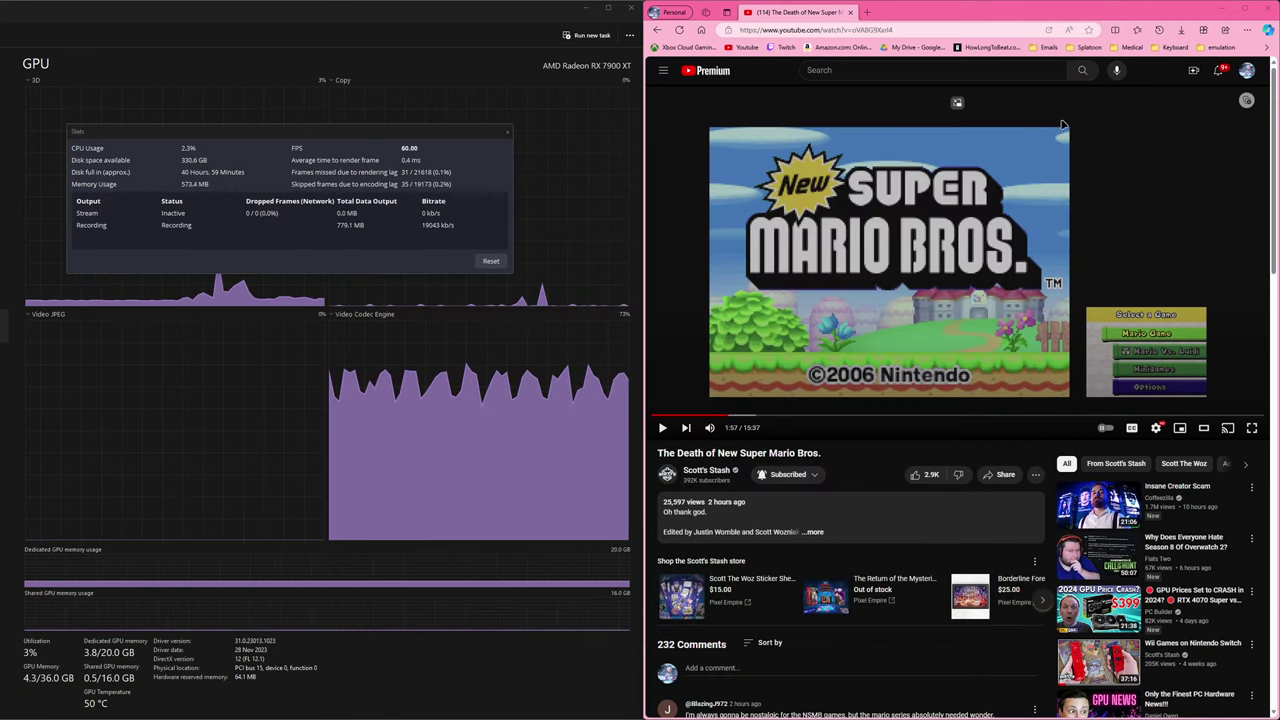
# Close the YouTube tab, revealing the Splatoon 3 stage schedule page.
pyautogui.click(851, 13)
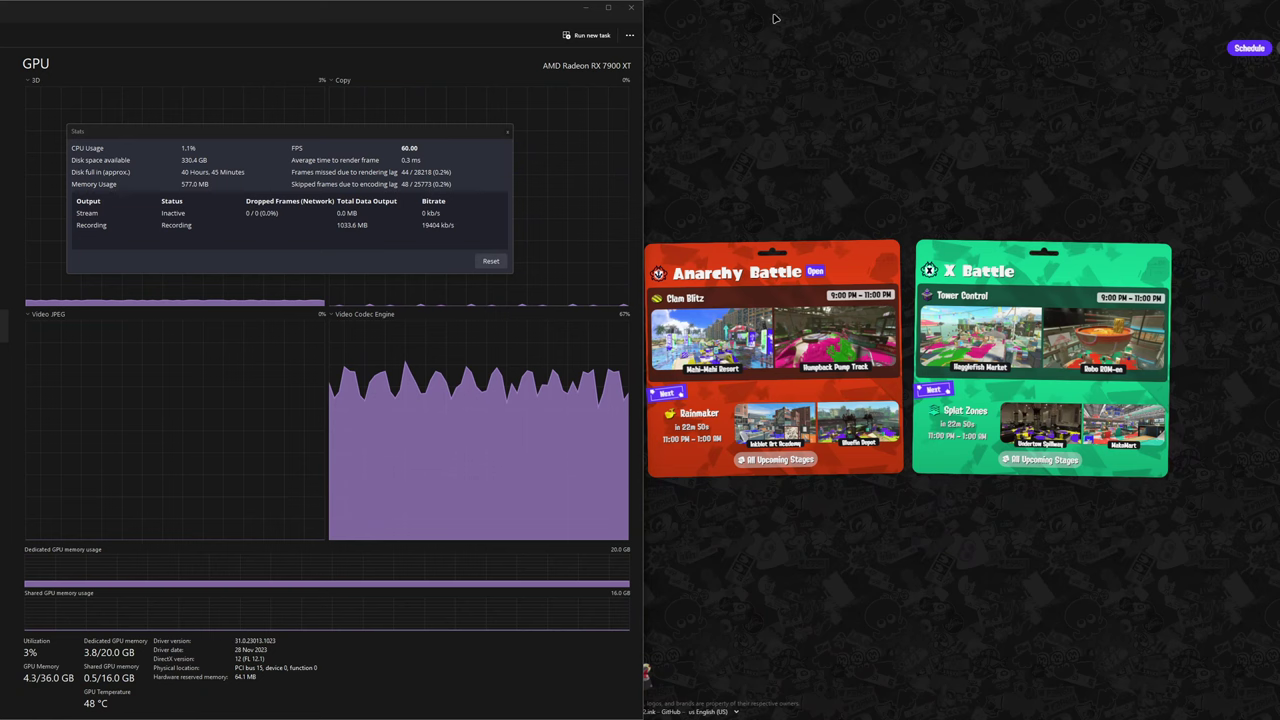
# Launch AMD Software: Adrenalin Edition from the desktop menu and view its Performance Metrics page.
pyautogui.rightClick(773, 20)
pyautogui.click(784, 121)
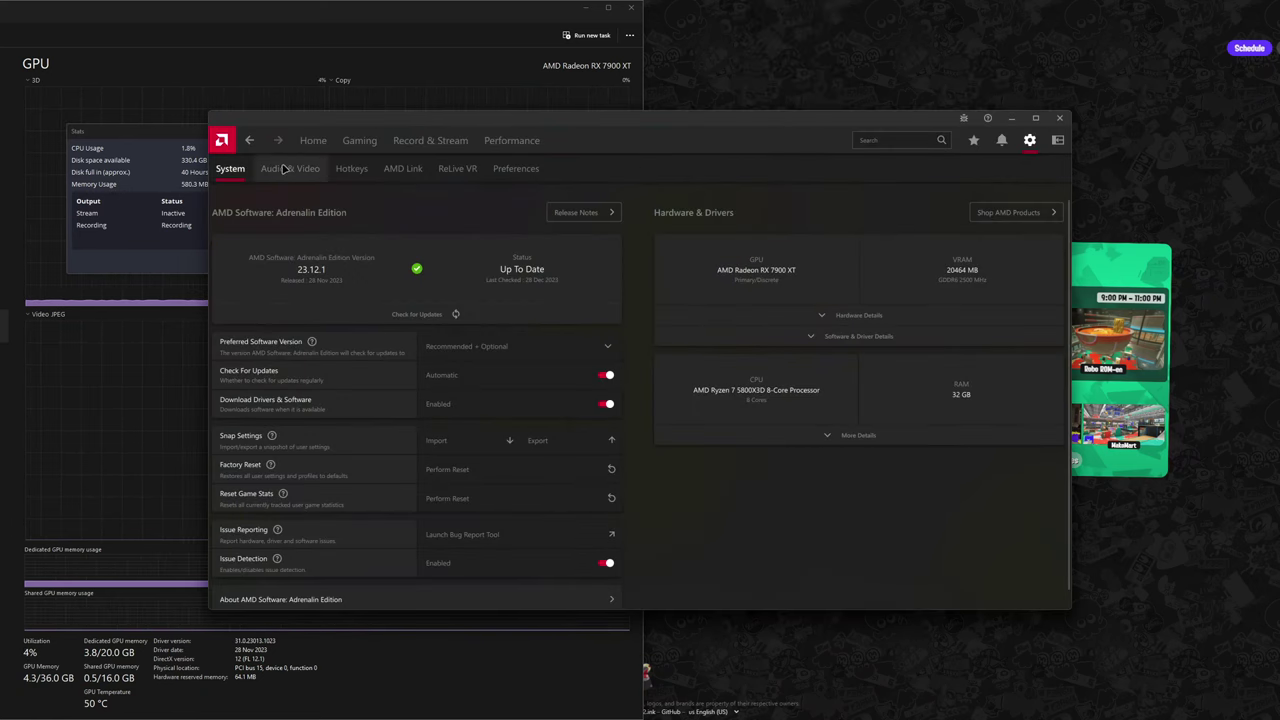
pyautogui.click(506, 146)
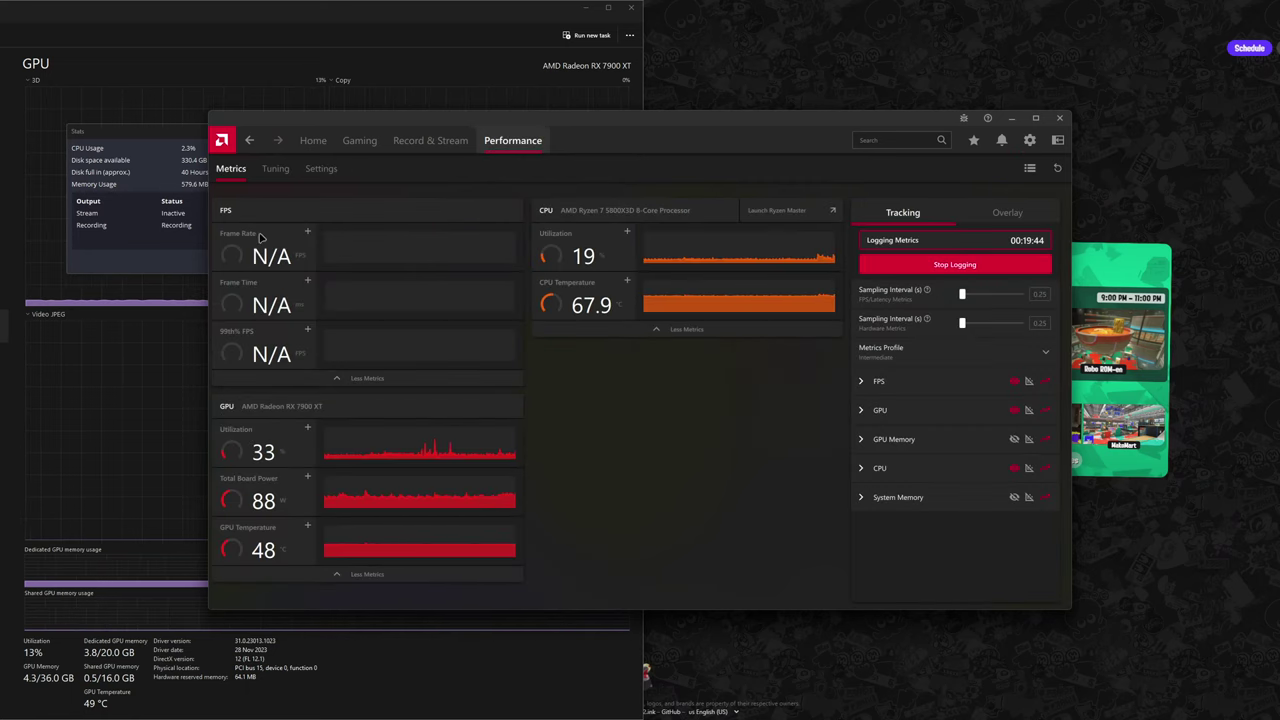